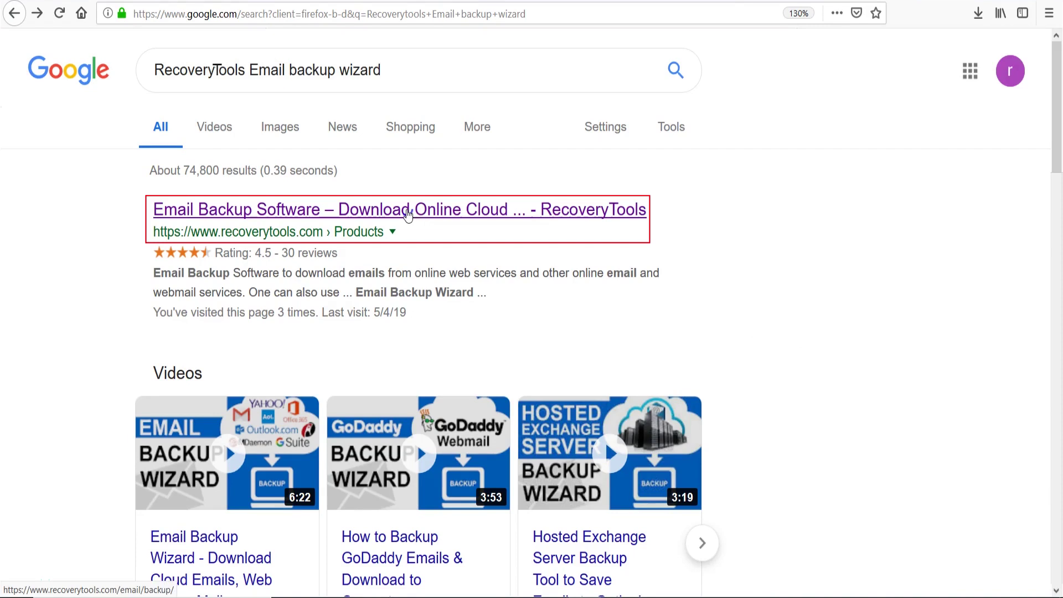
Download the Email Backup Wizard installer from RecoveryTools and open it from Downloads
{"action": "left_click", "coordinate": [408, 215]}
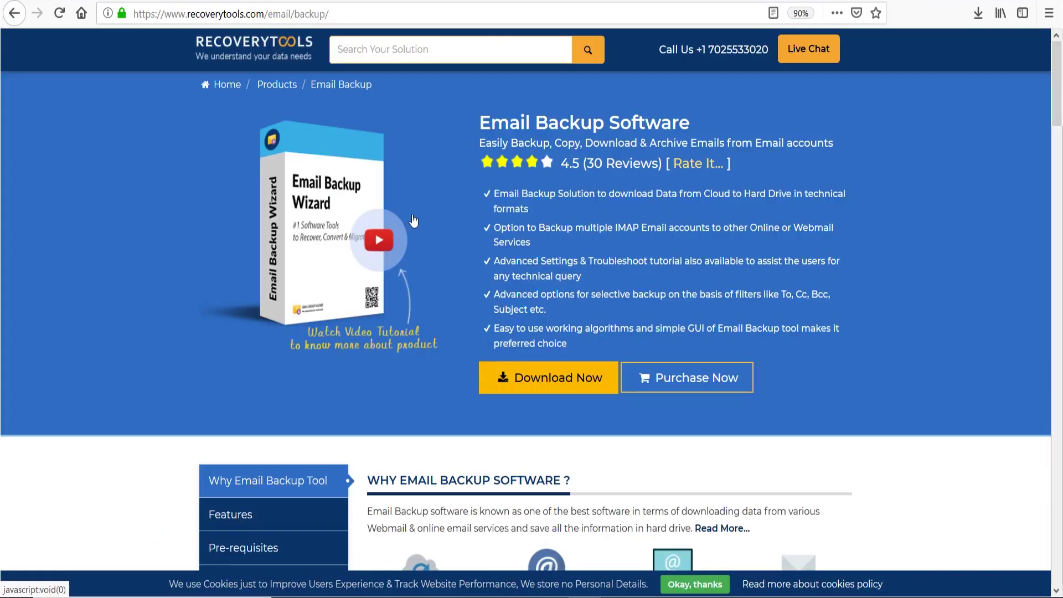
{"action": "left_click", "coordinate": [536, 379]}
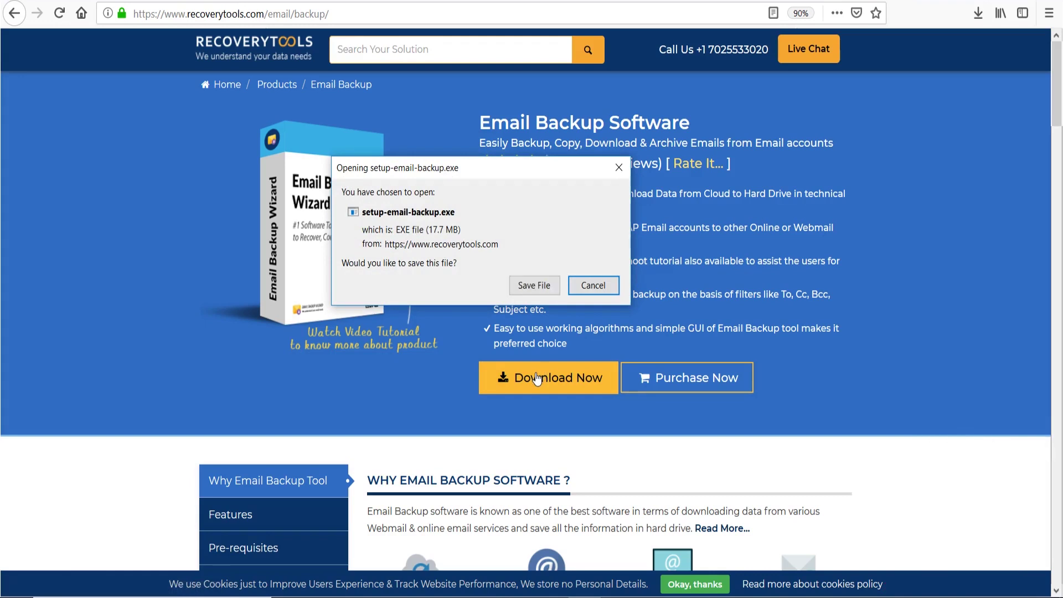
{"action": "left_click", "coordinate": [536, 286]}
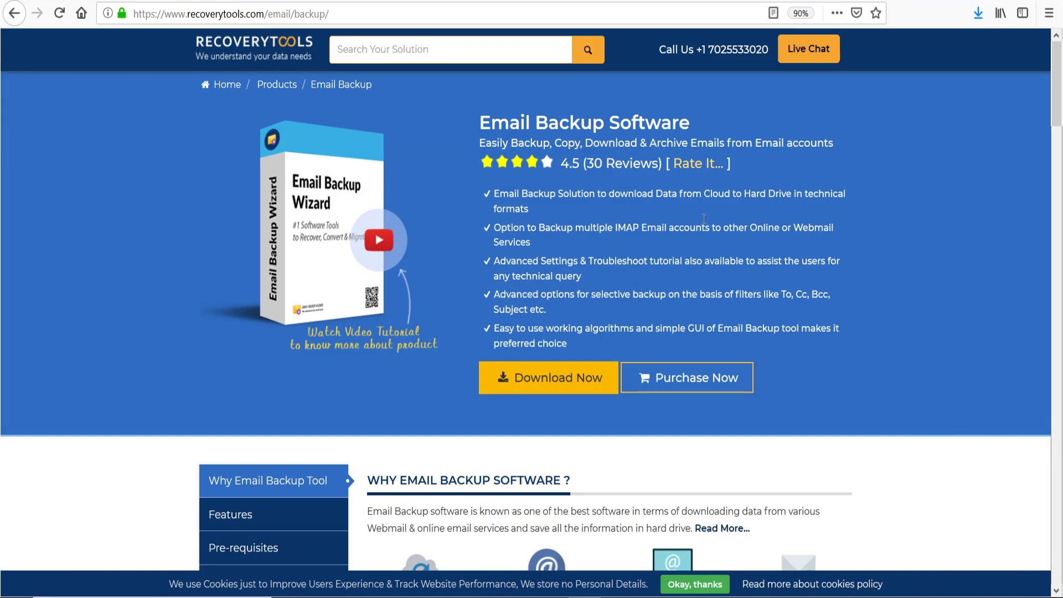
{"action": "left_click", "coordinate": [979, 13]}
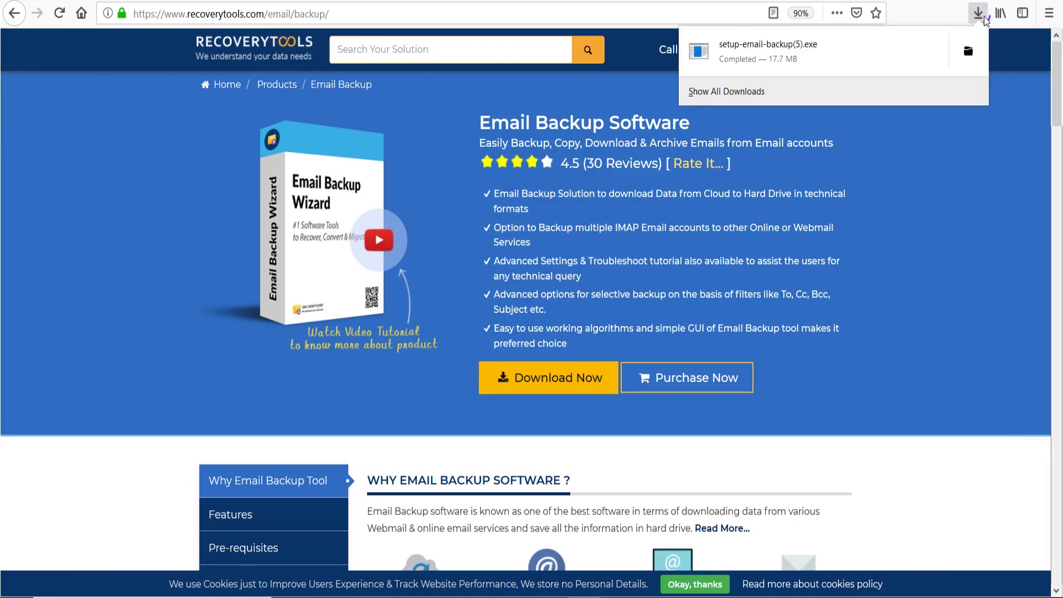
{"action": "left_click", "coordinate": [791, 59]}
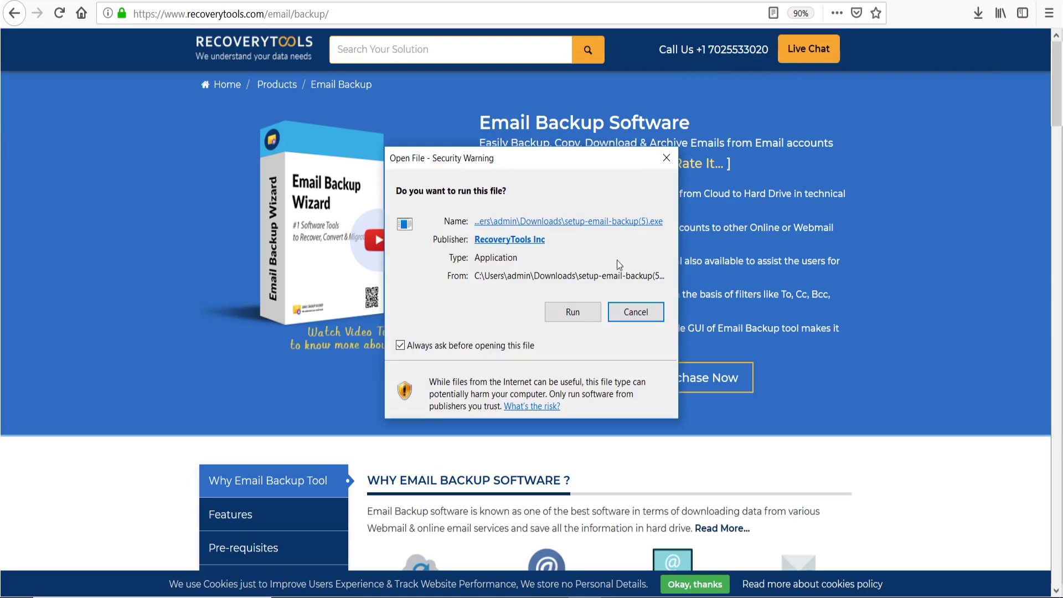
Run the Email Backup Wizard installer, accept the license, install, and launch the program
{"action": "left_click", "coordinate": [596, 321]}
{"action": "left_click", "coordinate": [557, 326]}
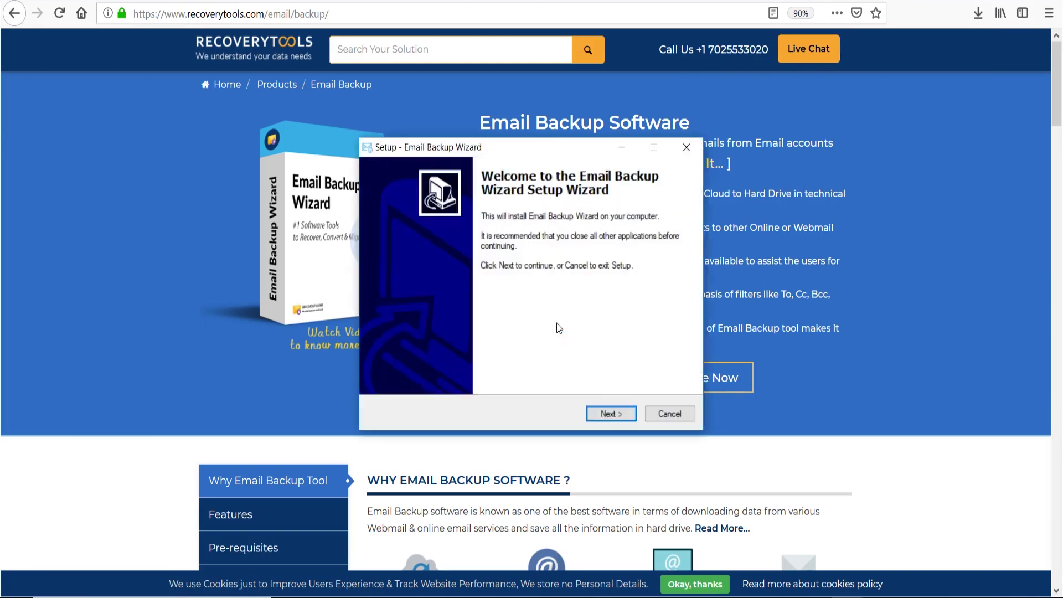
{"action": "left_click", "coordinate": [612, 414]}
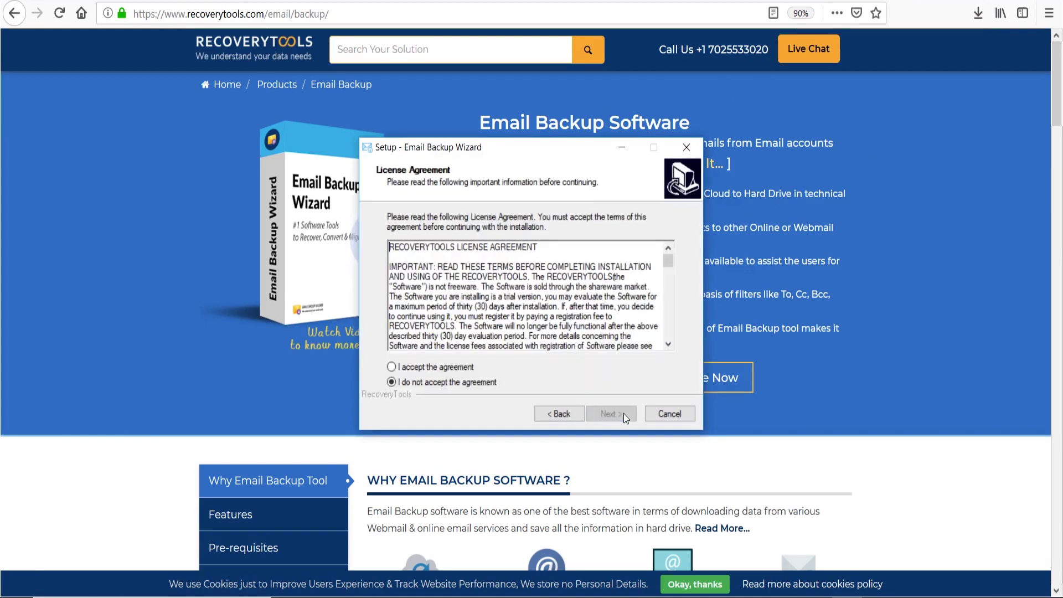
{"action": "left_click", "coordinate": [392, 367]}
{"action": "left_click", "coordinate": [628, 418]}
{"action": "left_click", "coordinate": [627, 417]}
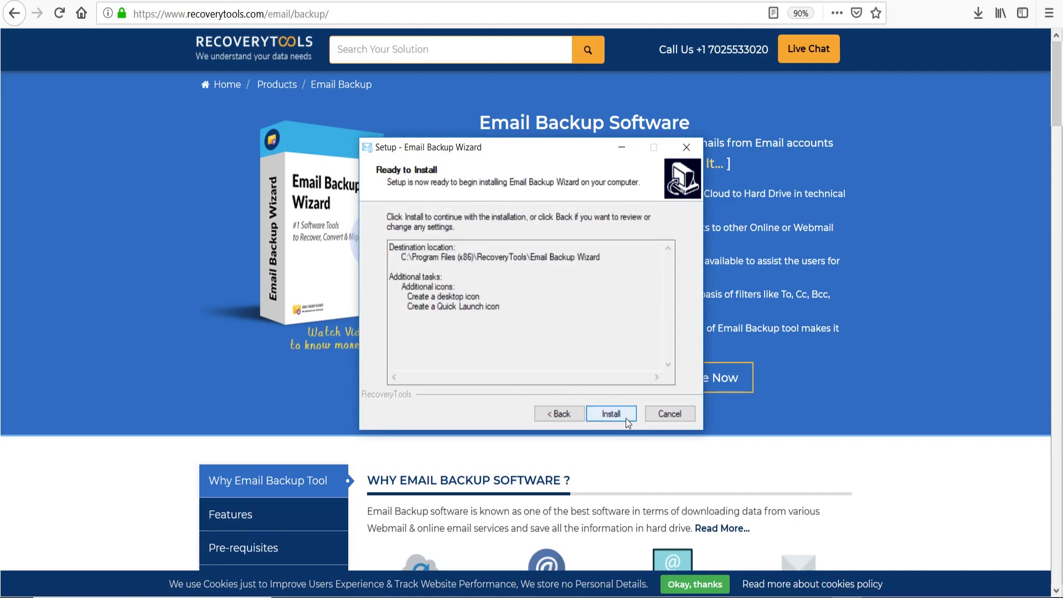
{"action": "left_click", "coordinate": [625, 417]}
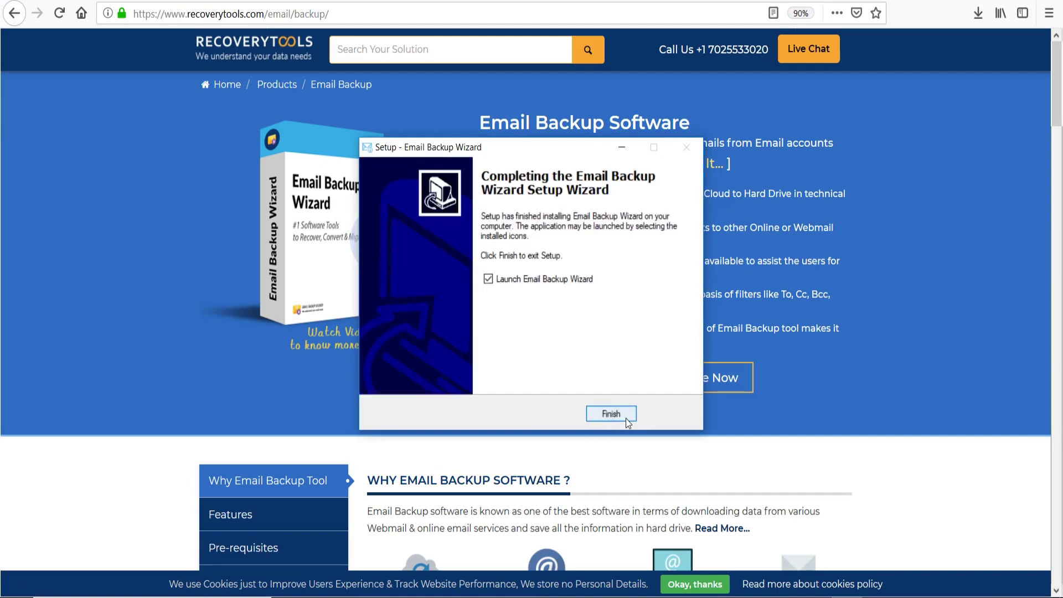
{"action": "left_click", "coordinate": [626, 418]}
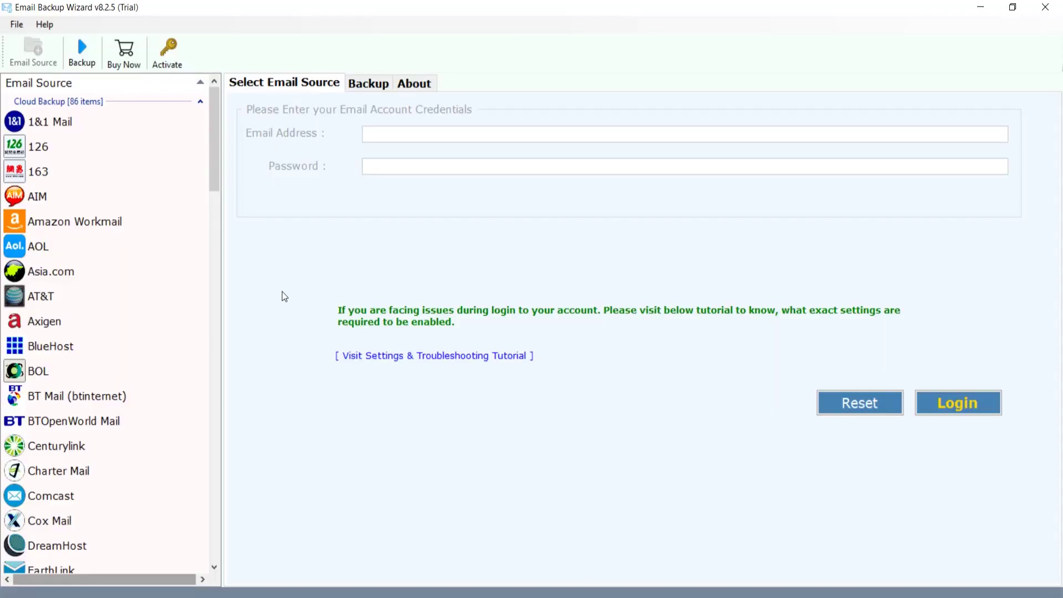
{"action": "left_click", "coordinate": [93, 301]}
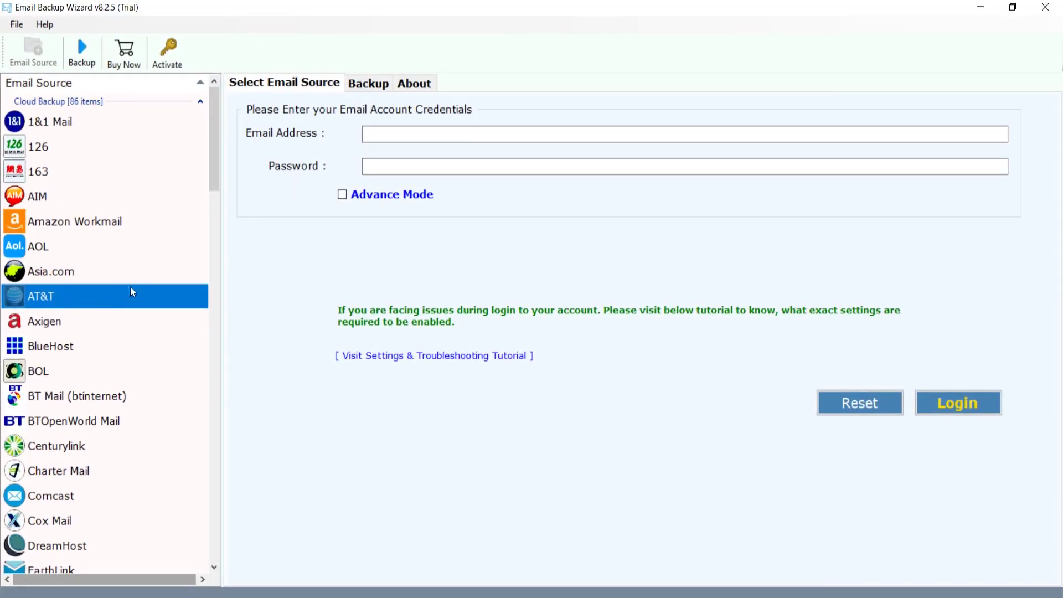
{"action": "left_click", "coordinate": [368, 135]}
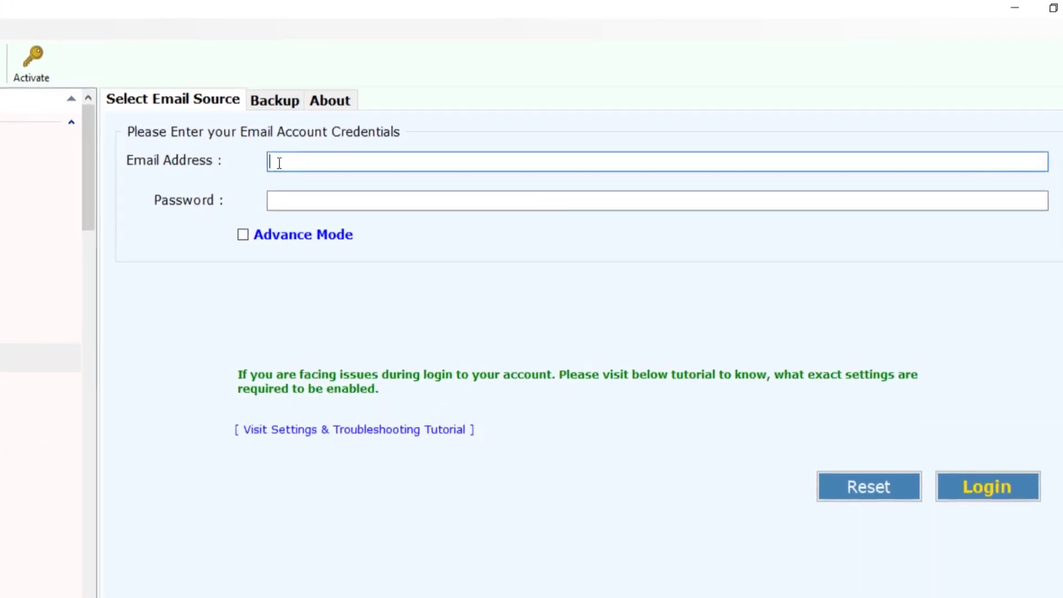
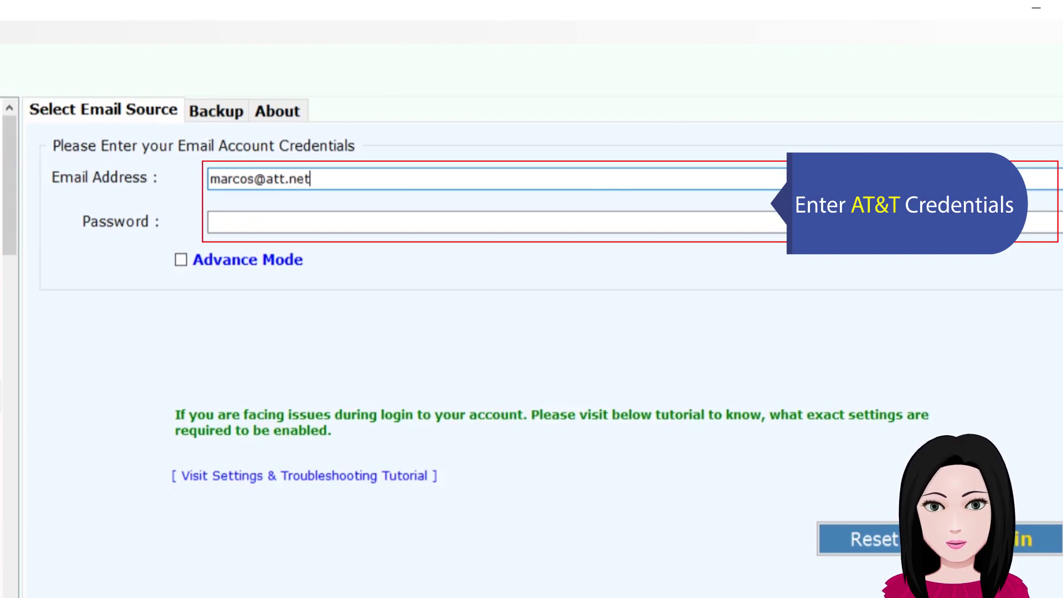
{"action": "left_click", "coordinate": [214, 221]}
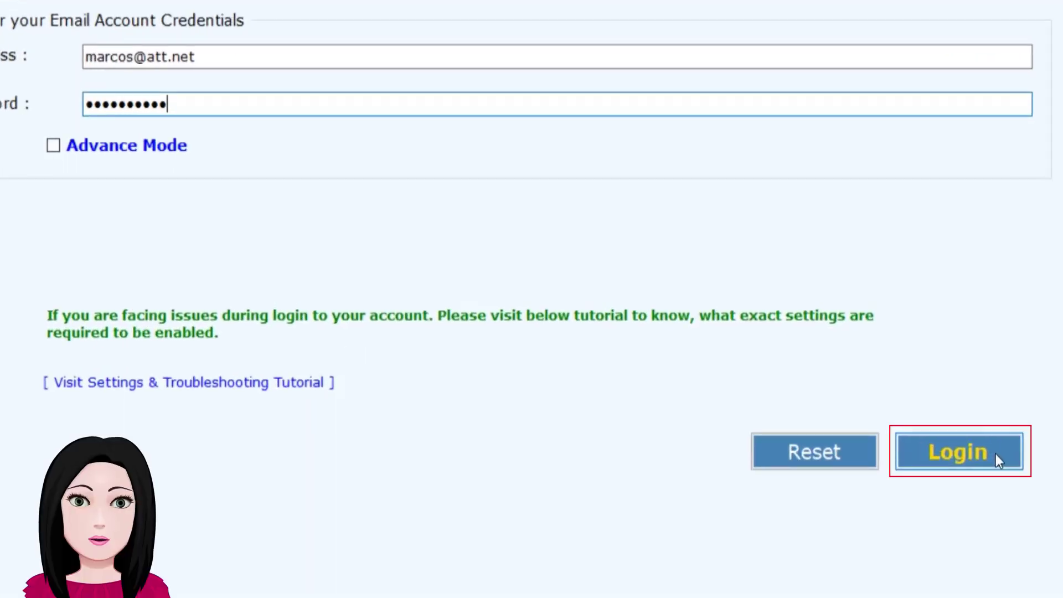
Log in to AT&T, check all its mailbox folders, and open the saving-format list
{"action": "left_click", "coordinate": [996, 455]}
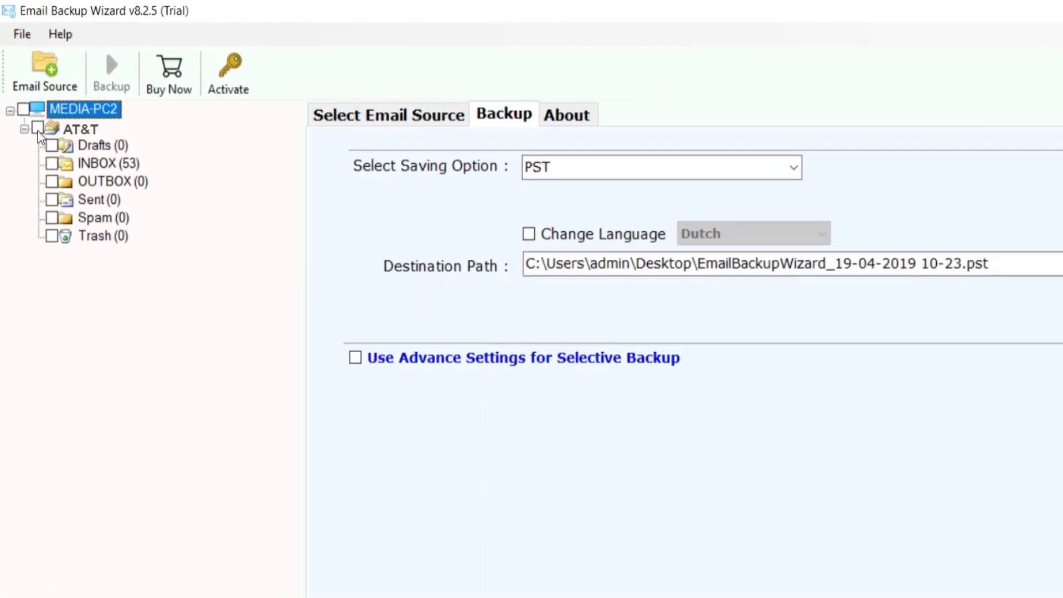
{"action": "left_click", "coordinate": [37, 128]}
{"action": "left_click", "coordinate": [793, 171]}
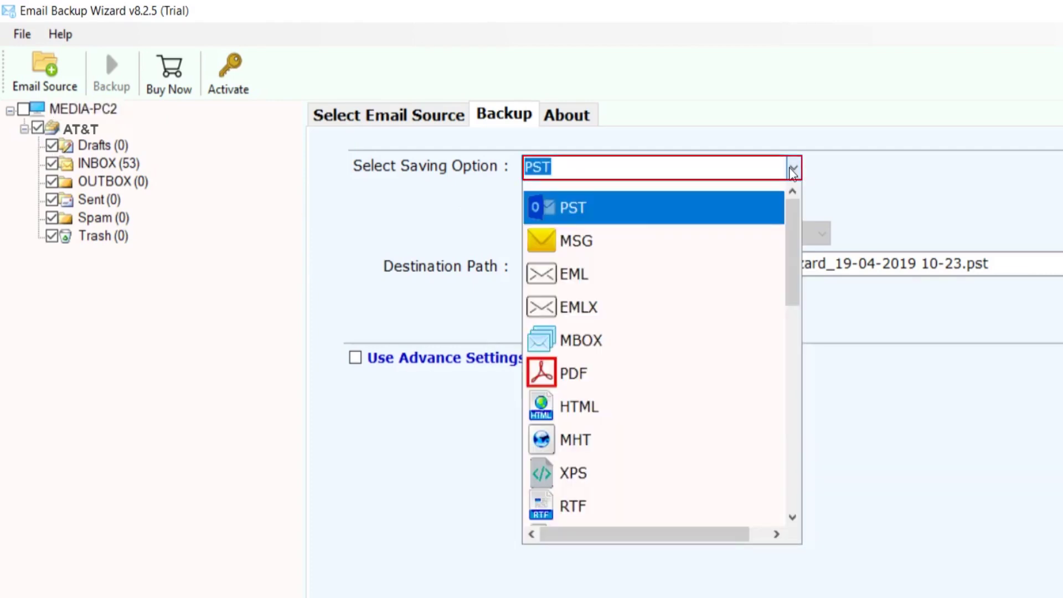
{"action": "left_click_drag", "start_coordinate": [793, 221], "coordinate": [785, 347]}
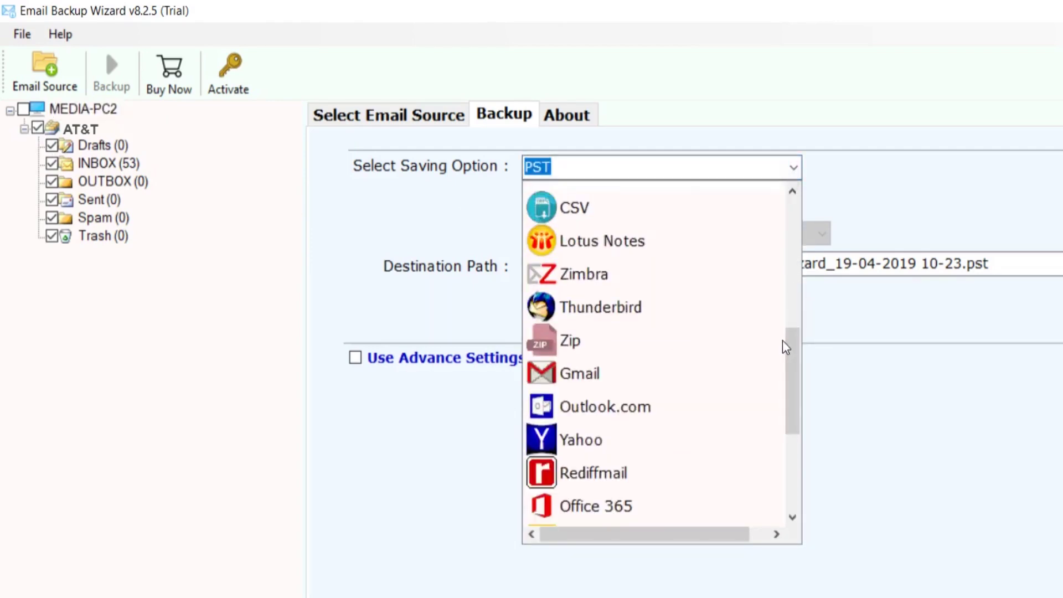
Select Gmail, leave default-folder saving off, and enter the Gmail address and password
{"action": "left_click", "coordinate": [653, 379]}
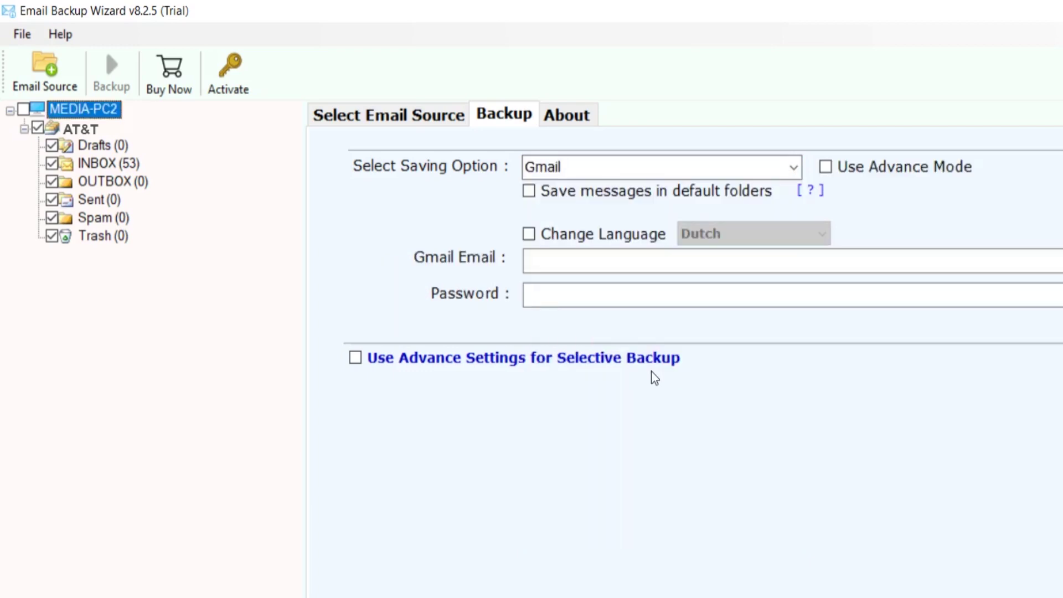
{"action": "left_click", "coordinate": [530, 192]}
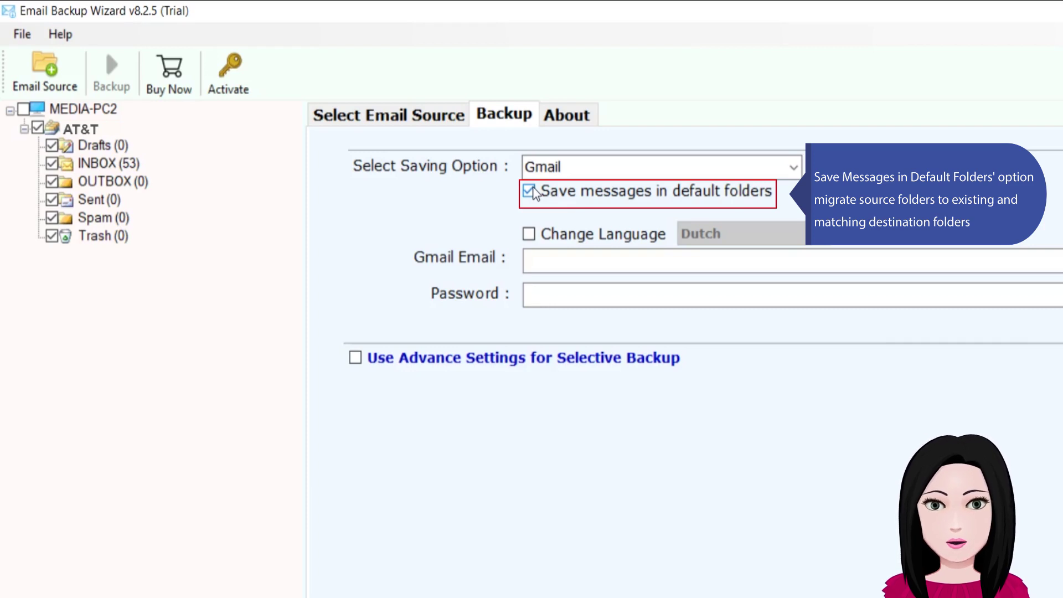
{"action": "left_click", "coordinate": [535, 193]}
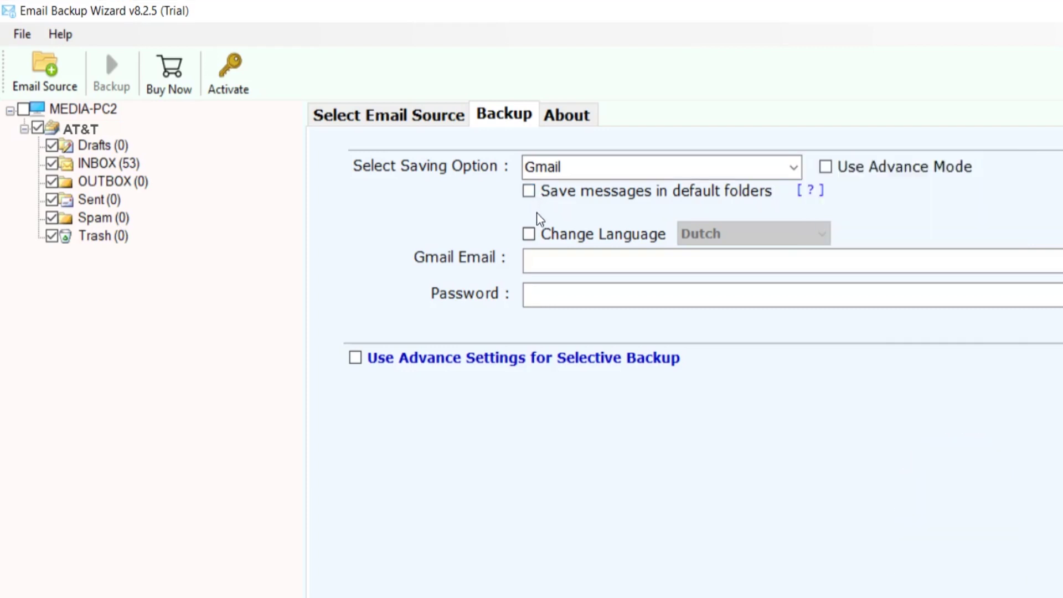
{"action": "left_click", "coordinate": [540, 258]}
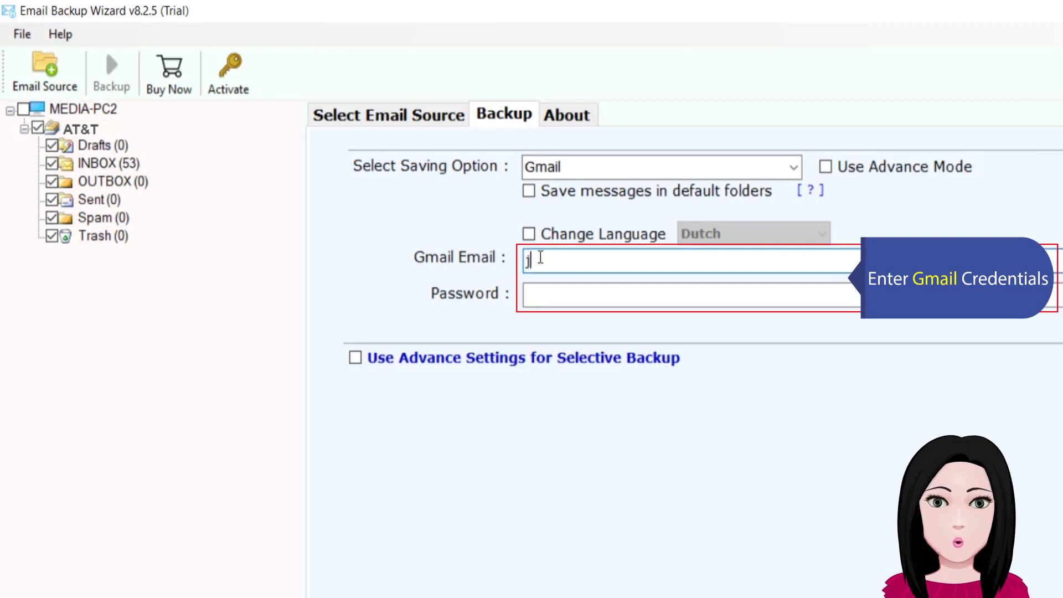
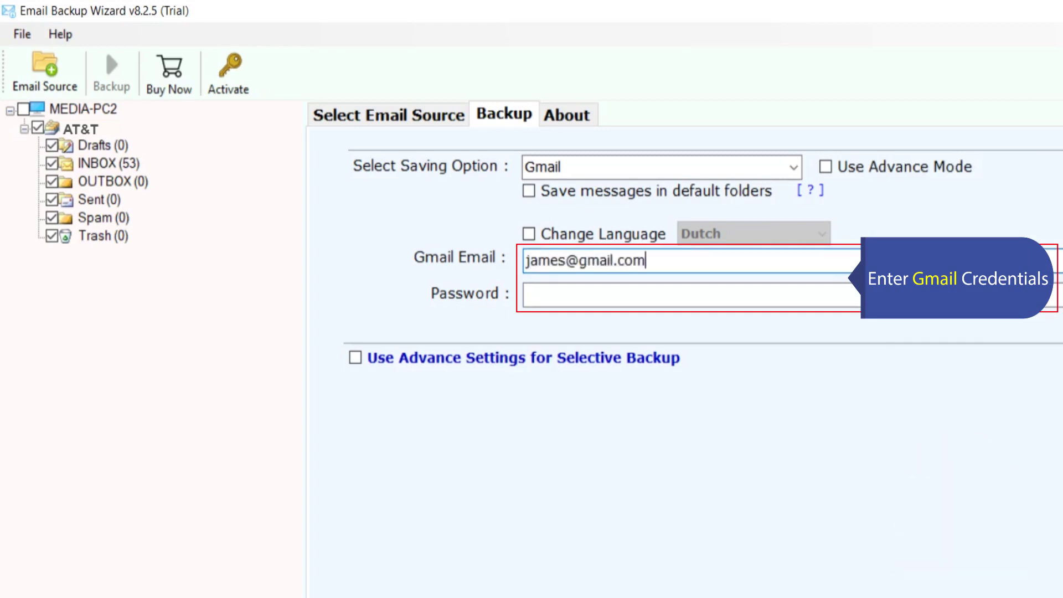
{"action": "left_click", "coordinate": [544, 287]}
{"action": "type", "text": "•••••••"}
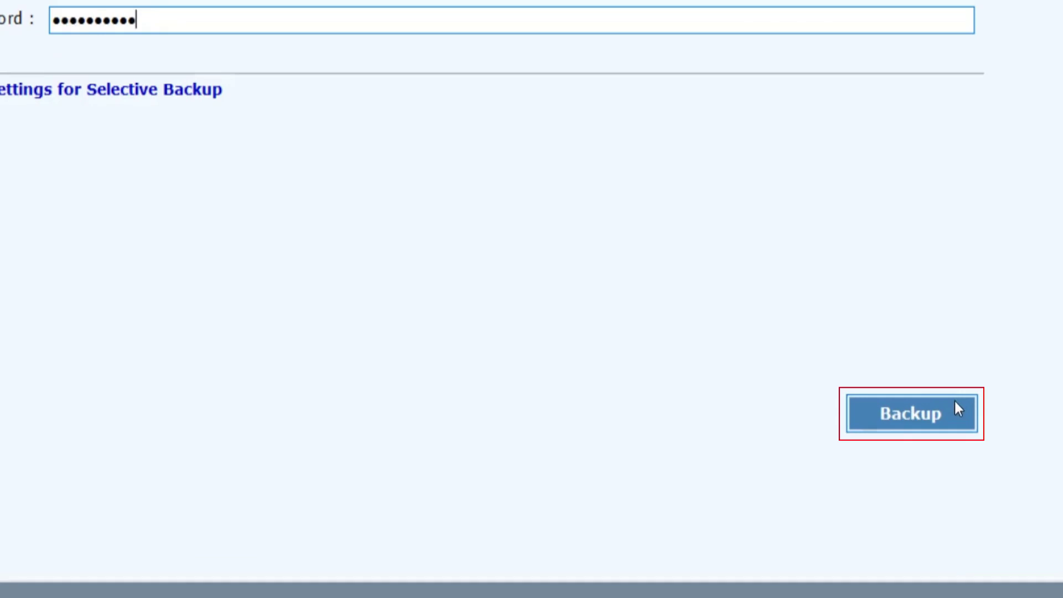
Start the Gmail backup and dismiss the conversion-completed message
{"action": "left_click", "coordinate": [956, 401]}
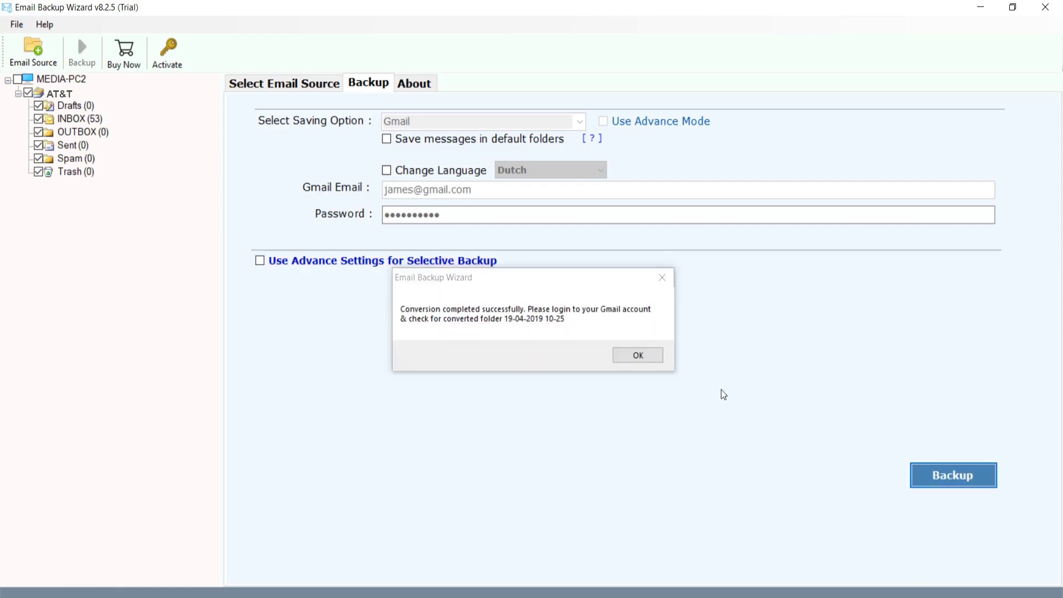
{"action": "left_click", "coordinate": [649, 357]}
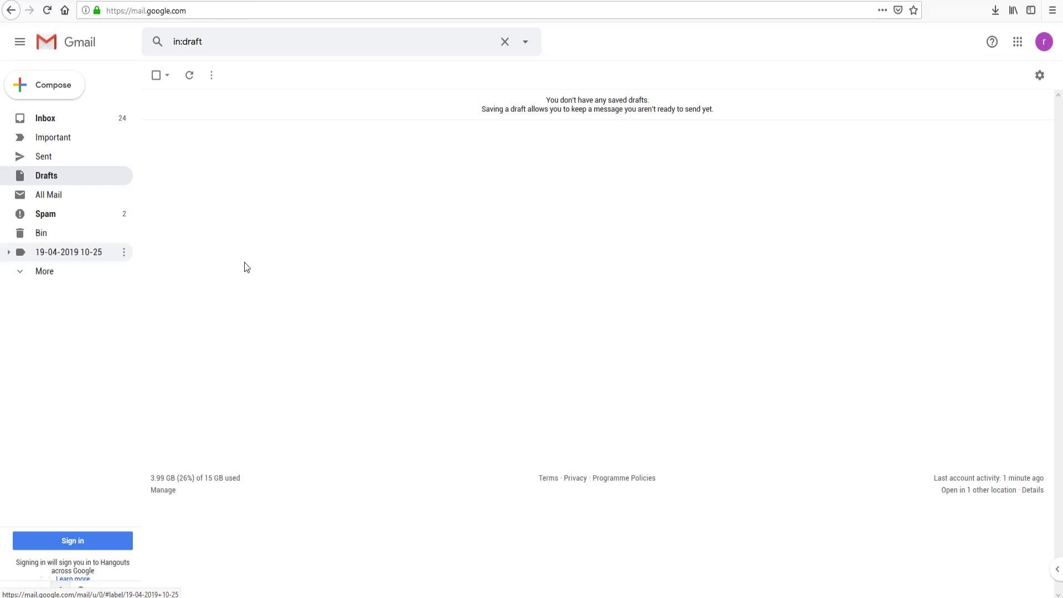
{"action": "left_click", "coordinate": [12, 253]}
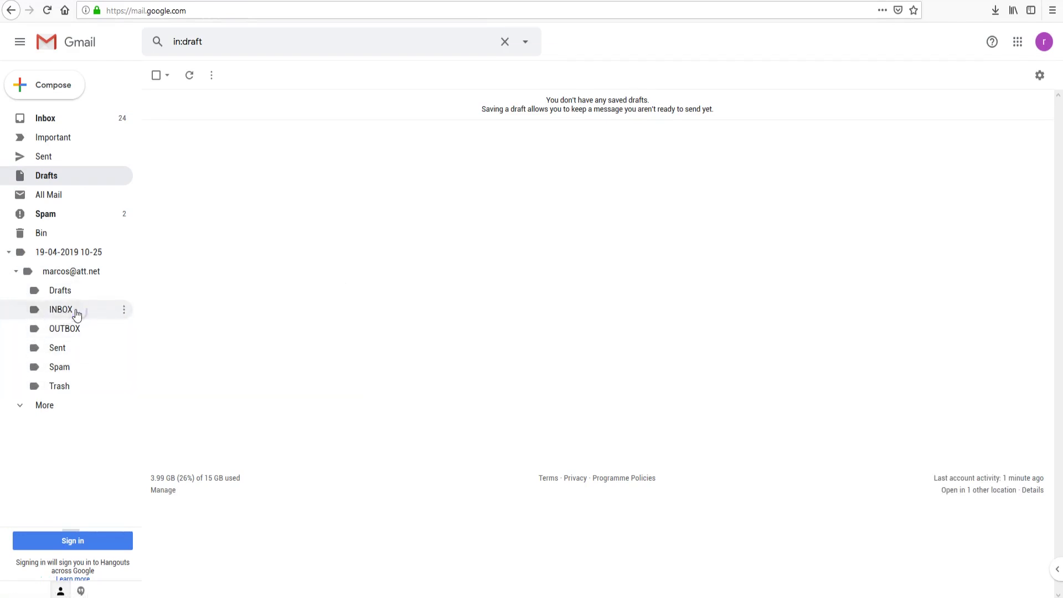
{"action": "left_click", "coordinate": [60, 309]}
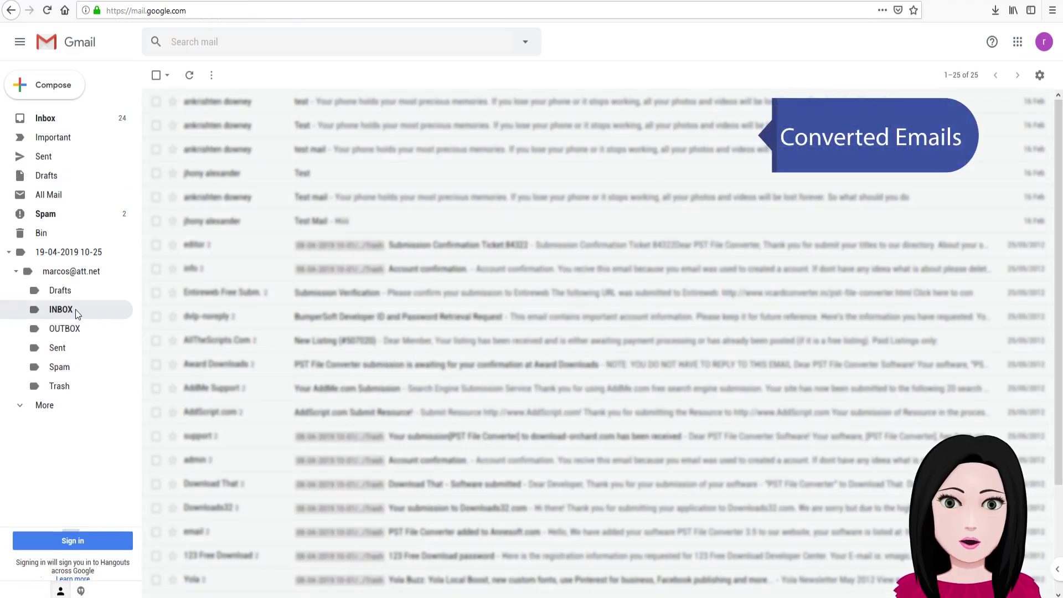